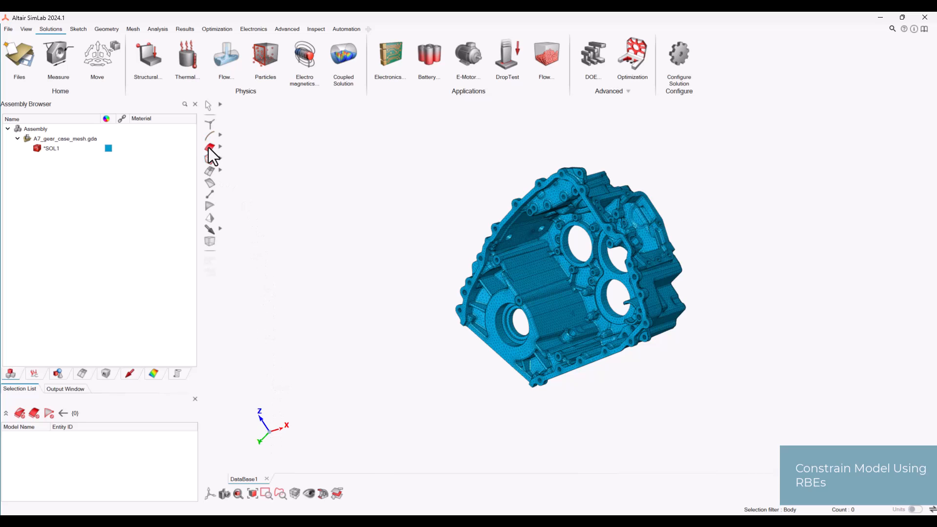
- Select the gear case's perimeter flange face and extend the selection twice to its adjacent faces
click(209, 147)
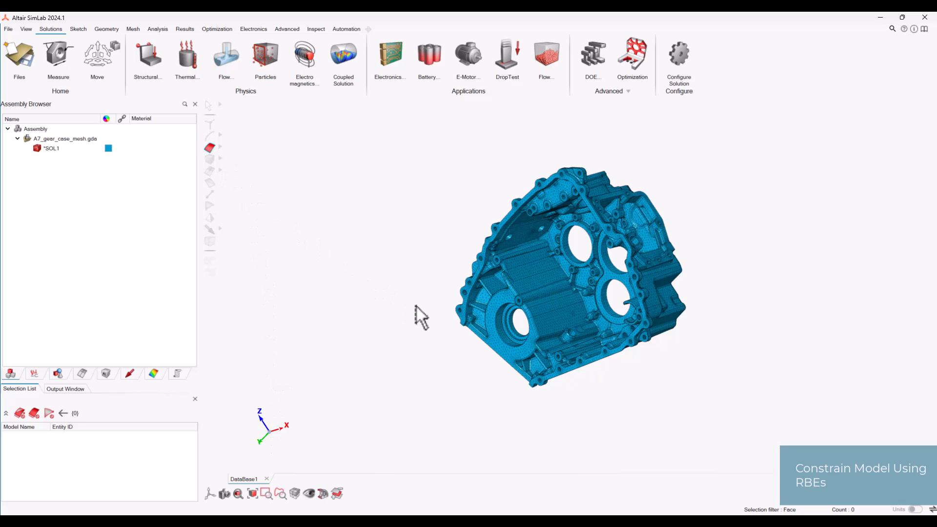
click(461, 320)
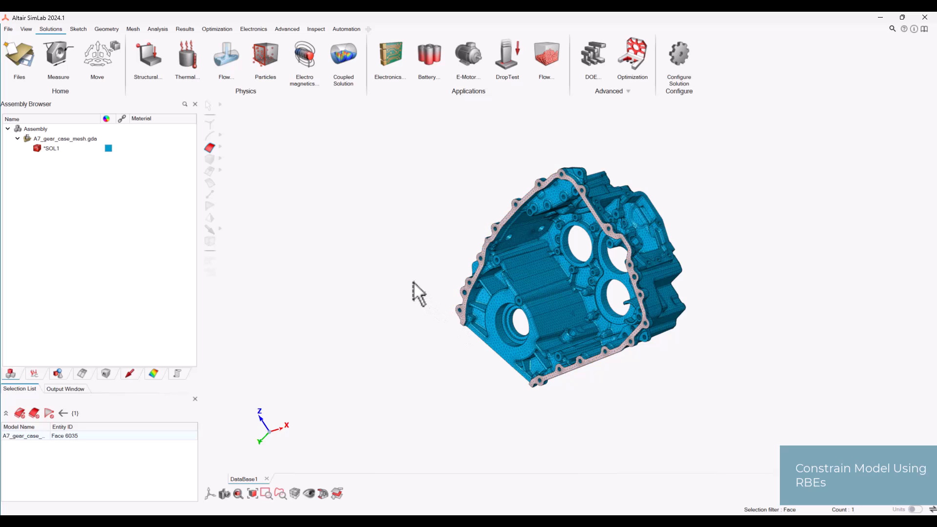
right_click(414, 283)
click(452, 328)
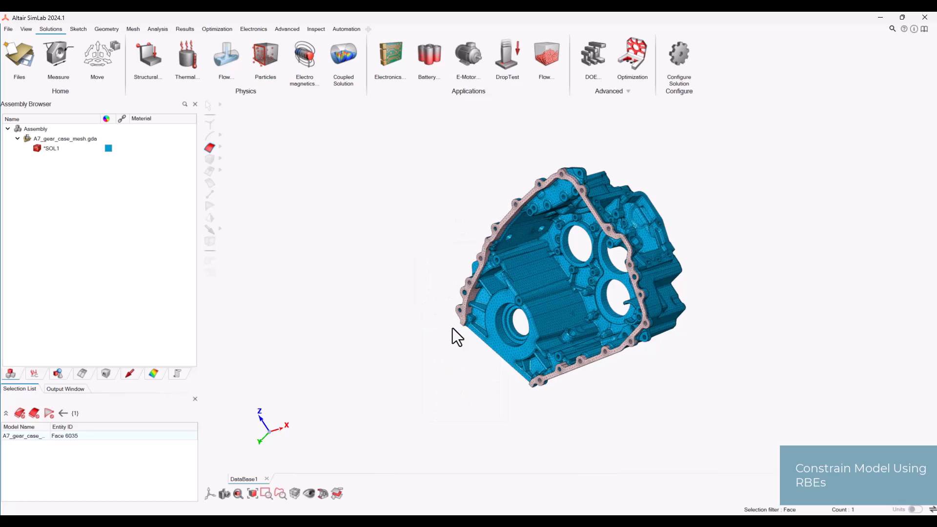
right_click(423, 297)
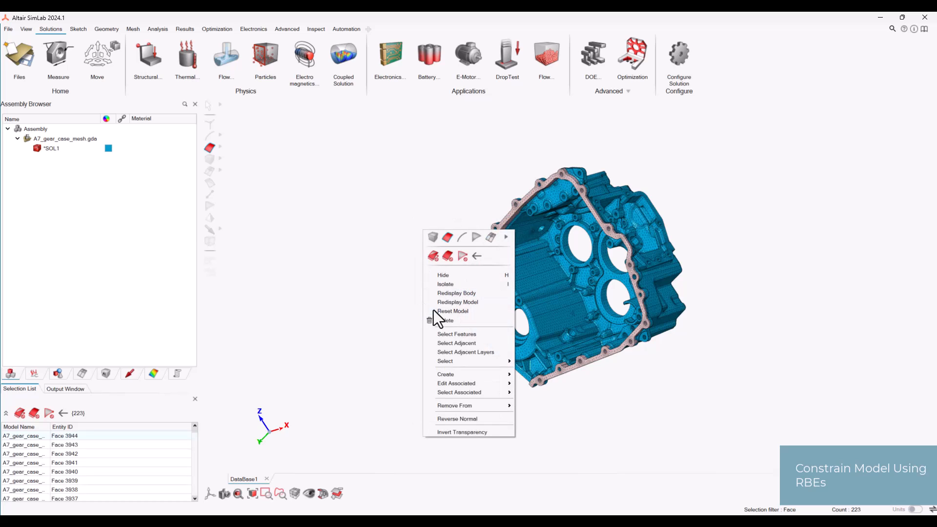
click(459, 344)
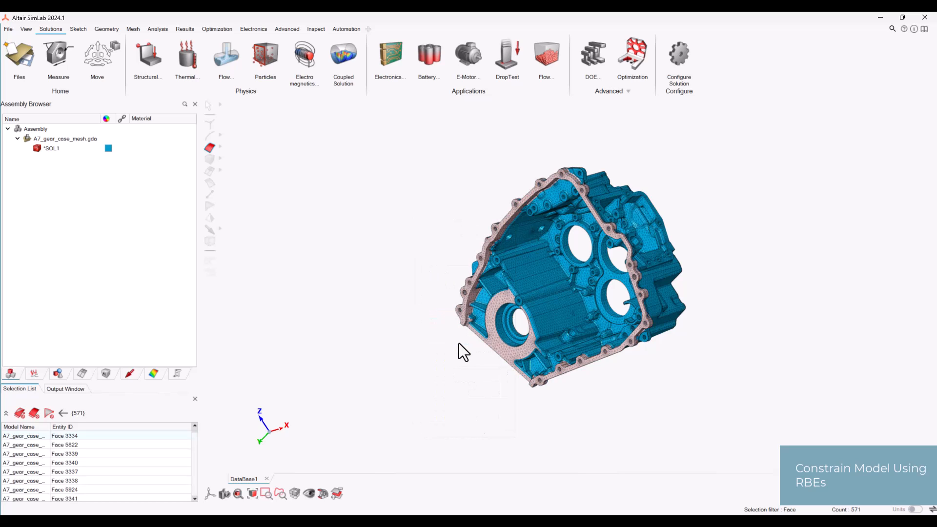
- Filter the selected faces by feature to full cylinders with a radius between 4 and 5
right_click(409, 307)
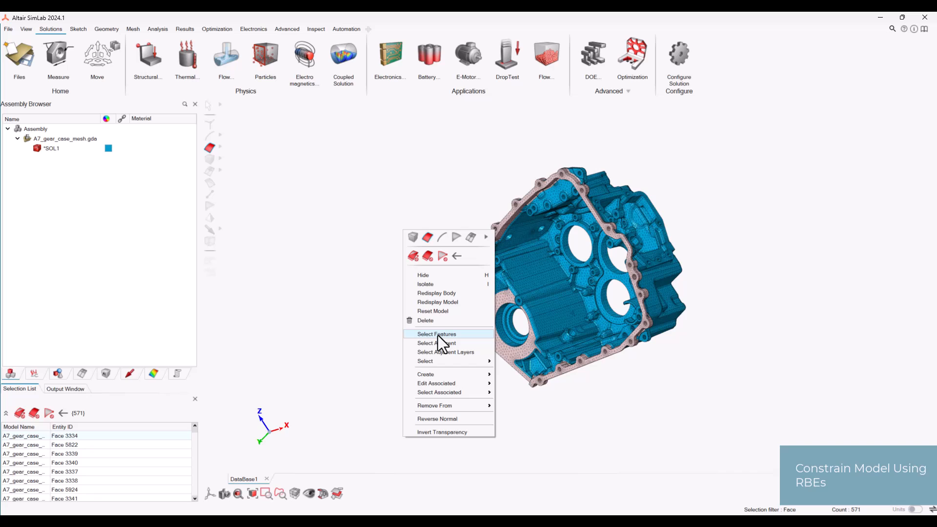
click(438, 335)
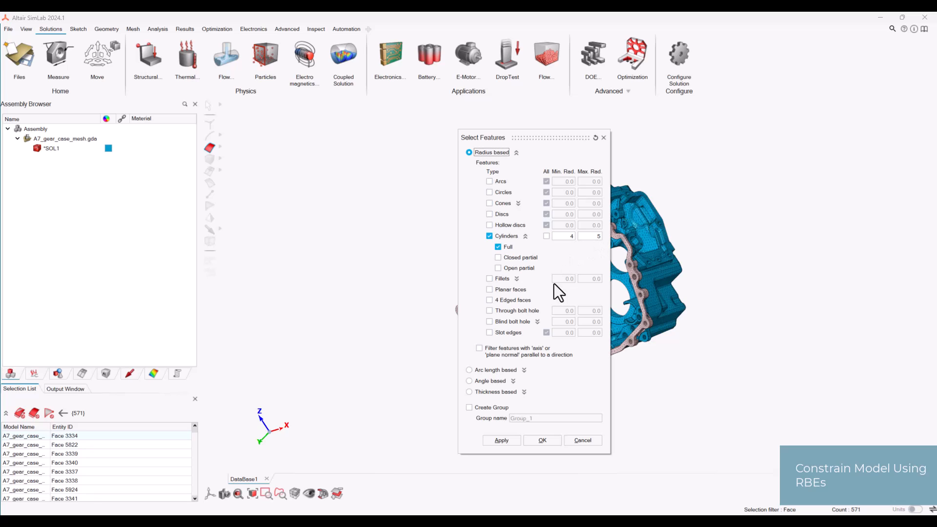
click(541, 440)
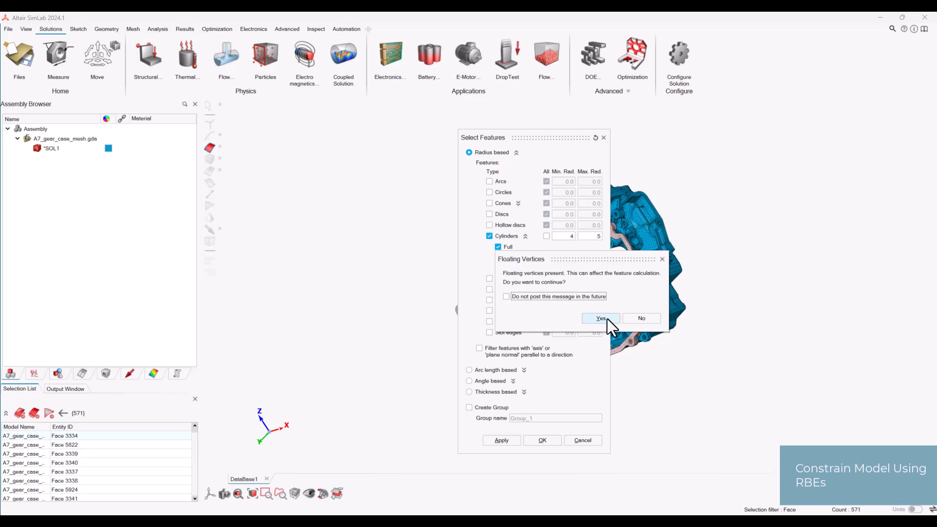
click(606, 318)
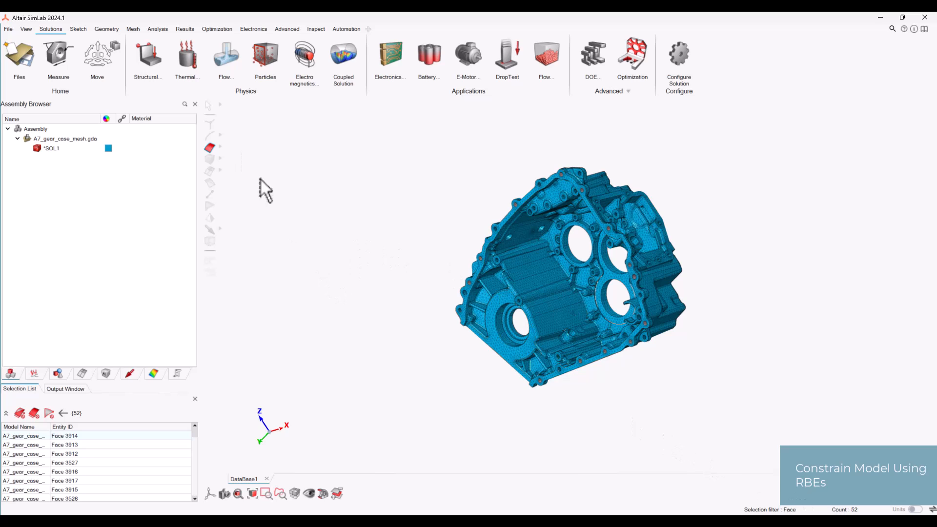
- Create a separate RBE for each group of selected bolt hole faces, with center nodes at the centroid
click(159, 28)
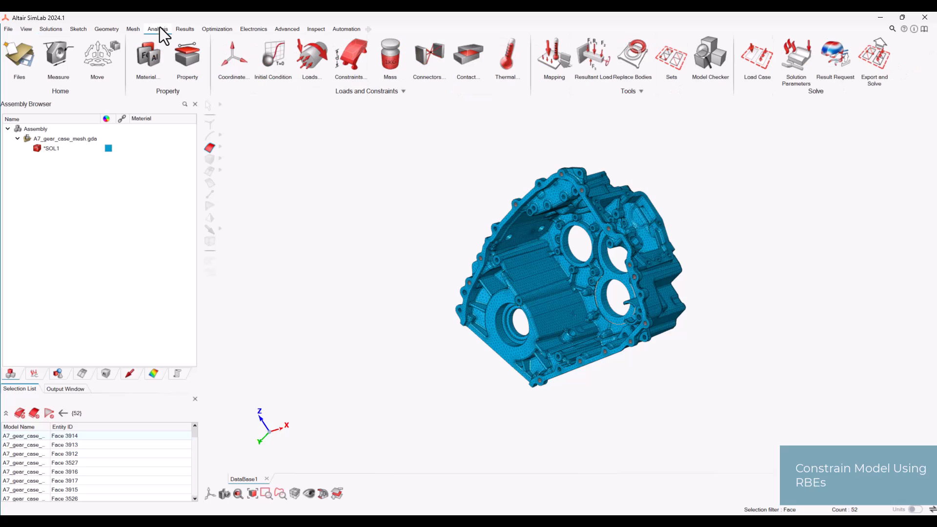
click(425, 57)
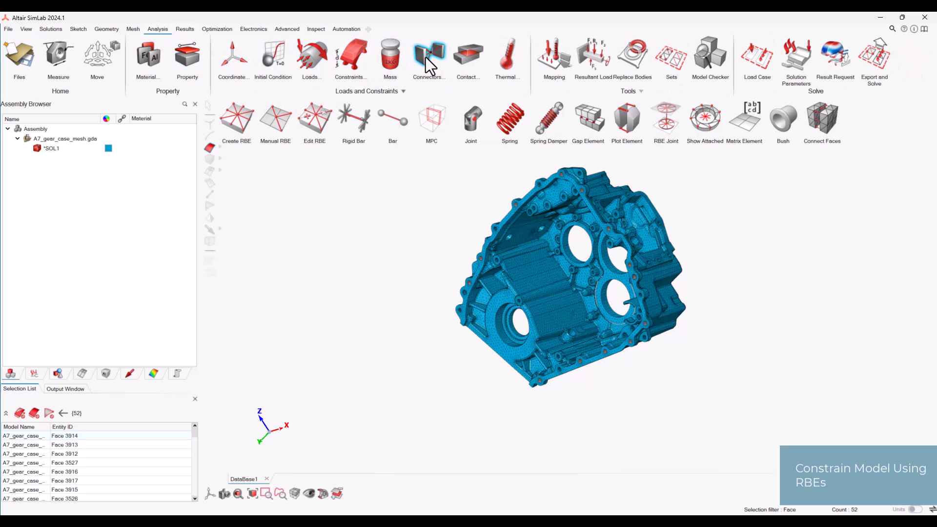
click(239, 122)
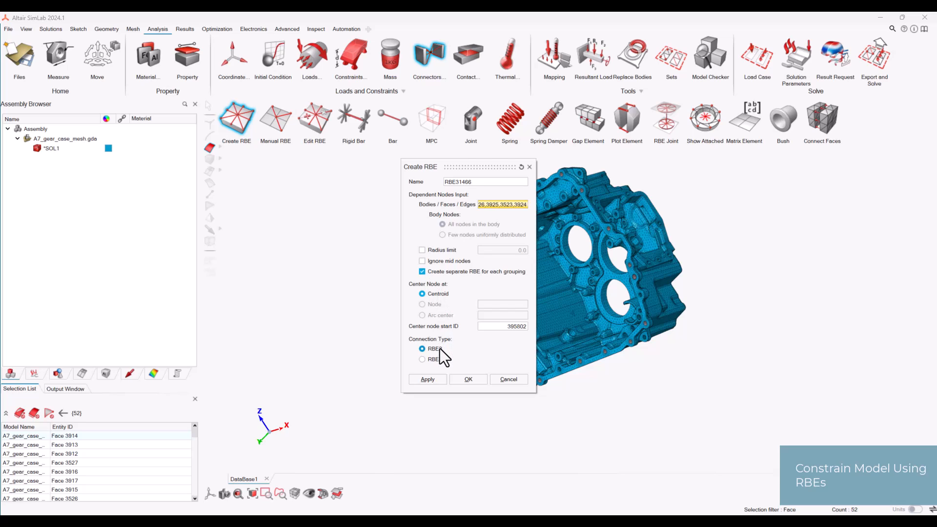
click(466, 379)
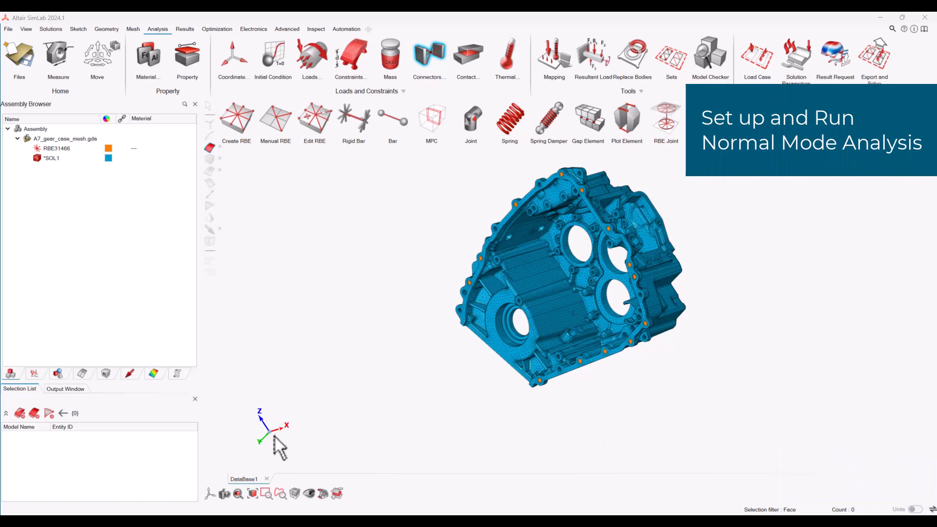
- Create a dynamic stress solution named DynamicStressAnalysis with the OptiStruct solver and Normal Mode type, including all bodies
click(51, 32)
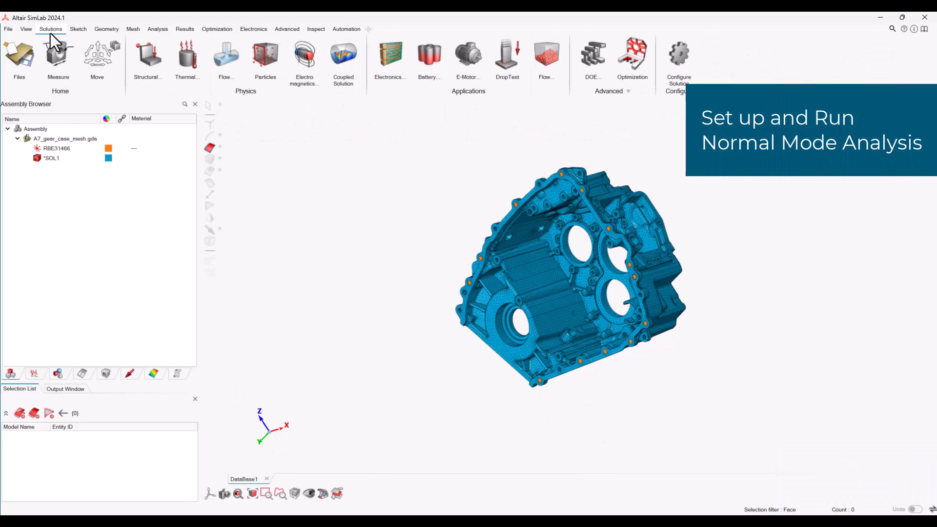
click(146, 56)
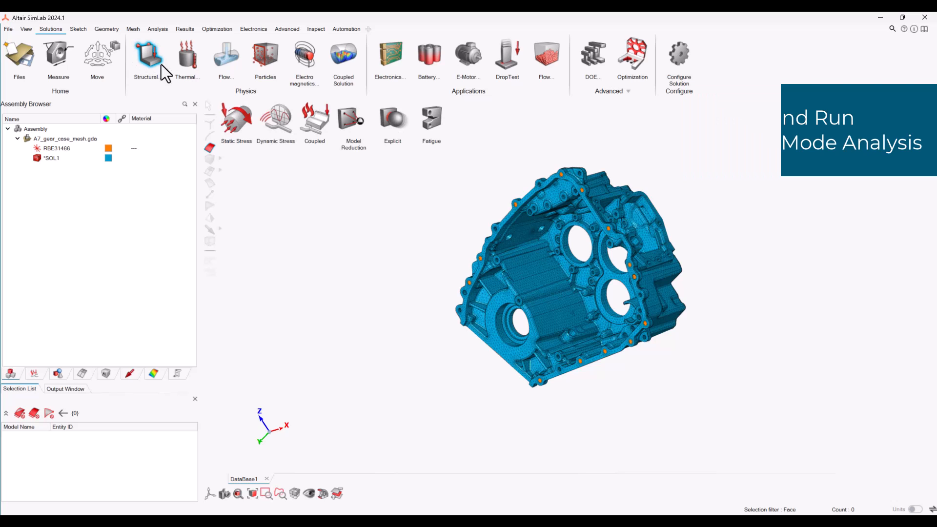
click(281, 115)
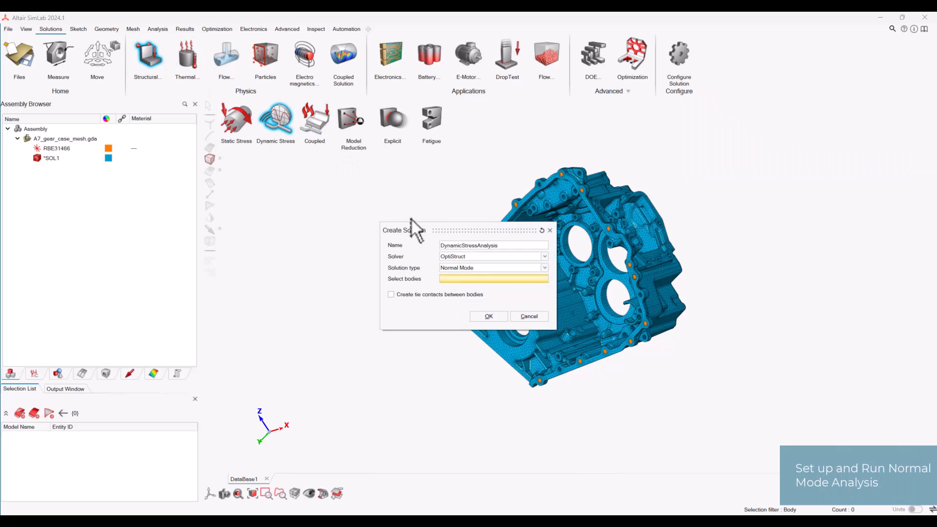
click(467, 259)
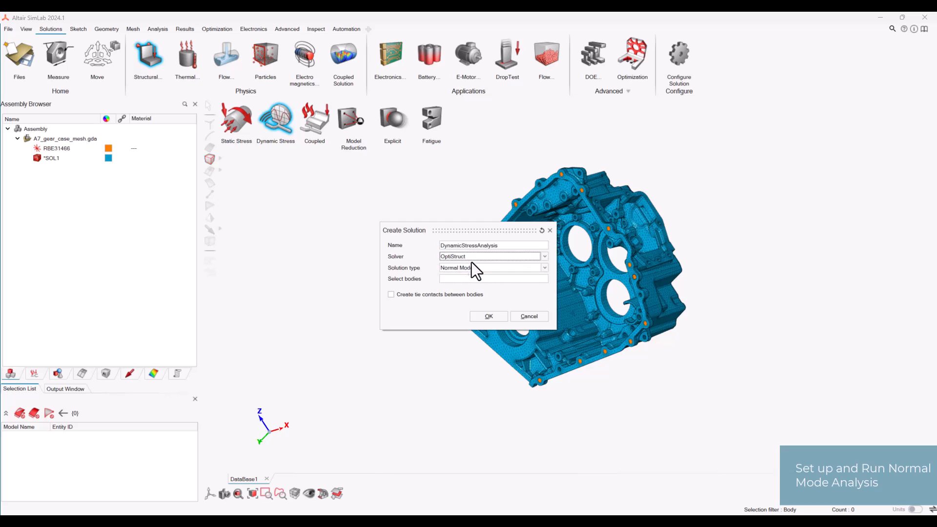
click(483, 269)
click(483, 270)
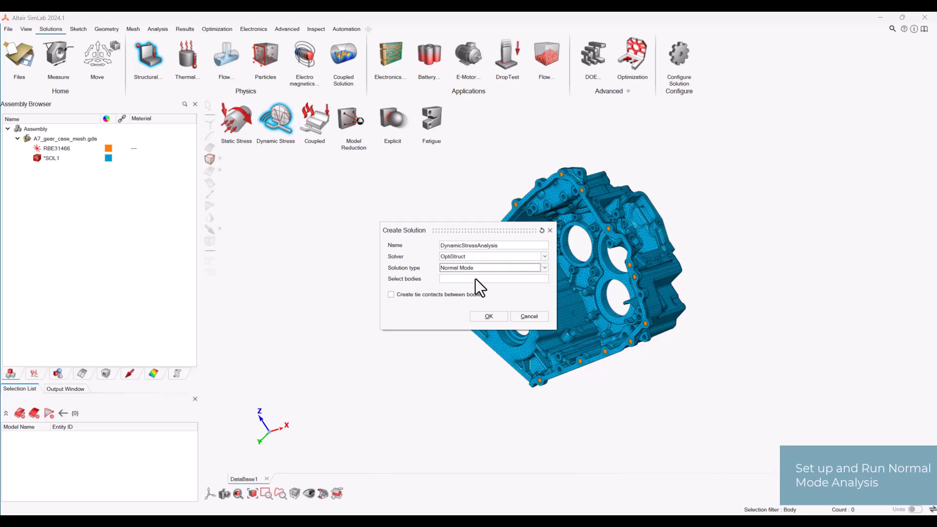
click(475, 279)
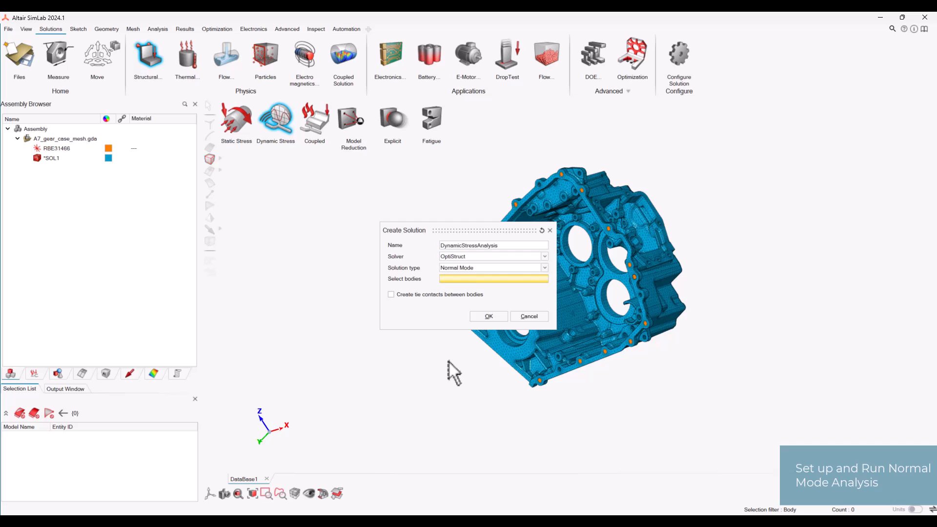
key(ctrl+a)
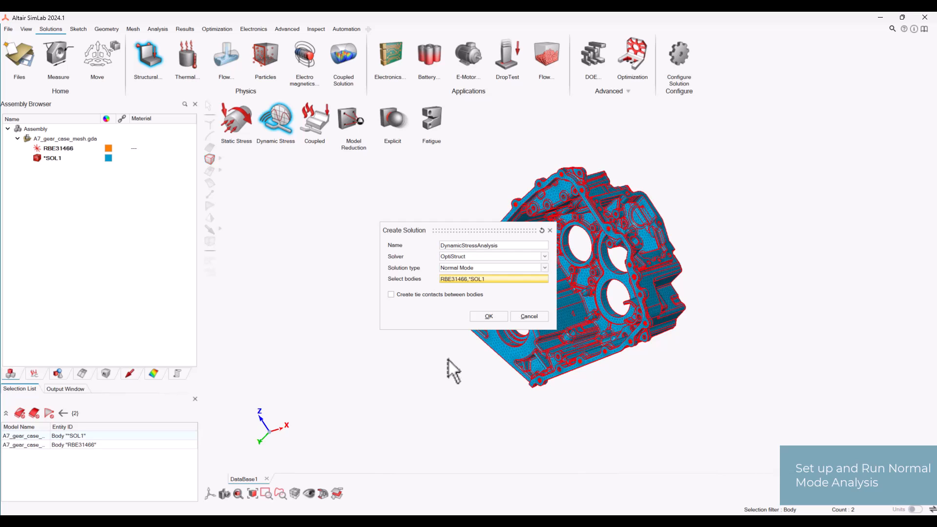
click(488, 316)
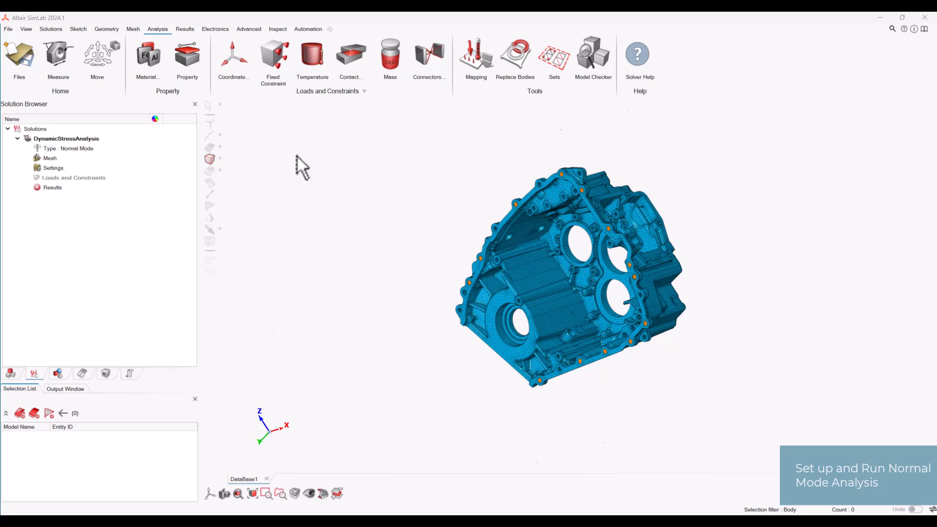
- Apply a fixed constraint in X, Y and Z displacement to all RBE center nodes around the flange
click(274, 59)
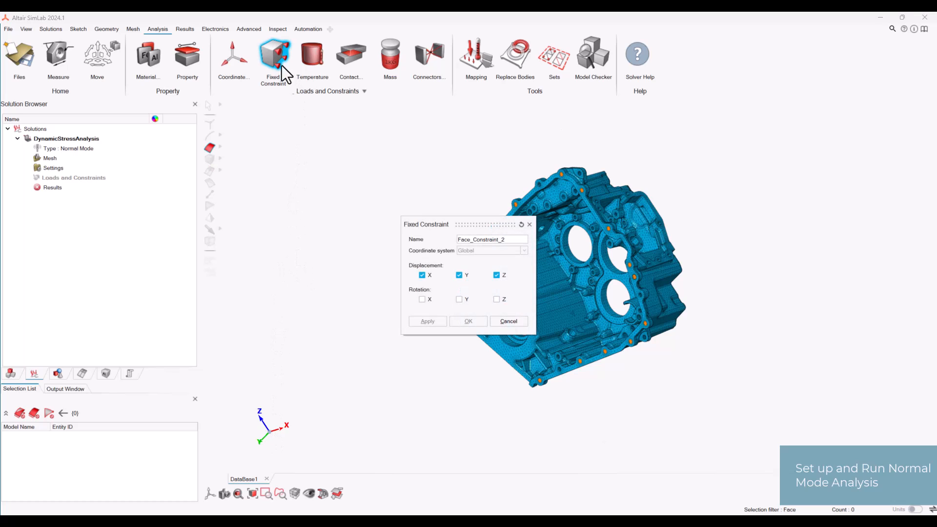
drag(463, 224, 342, 187)
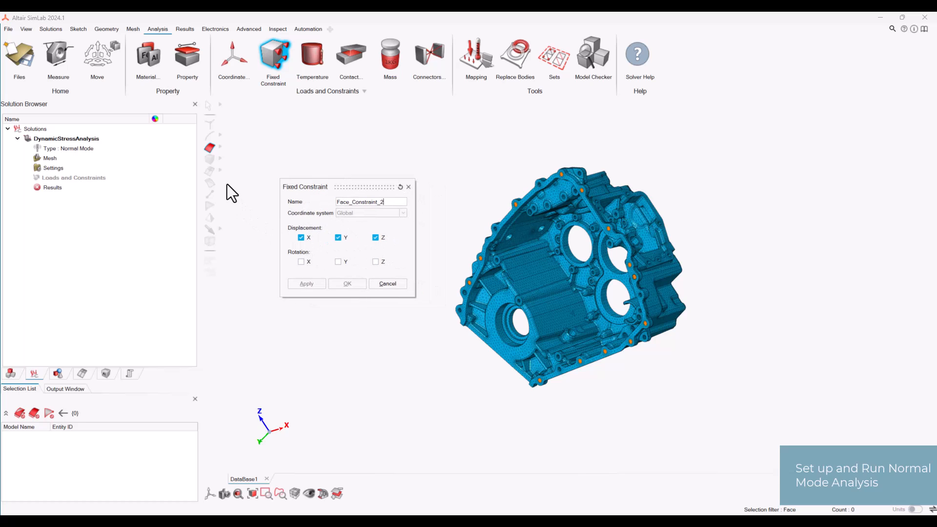
click(220, 171)
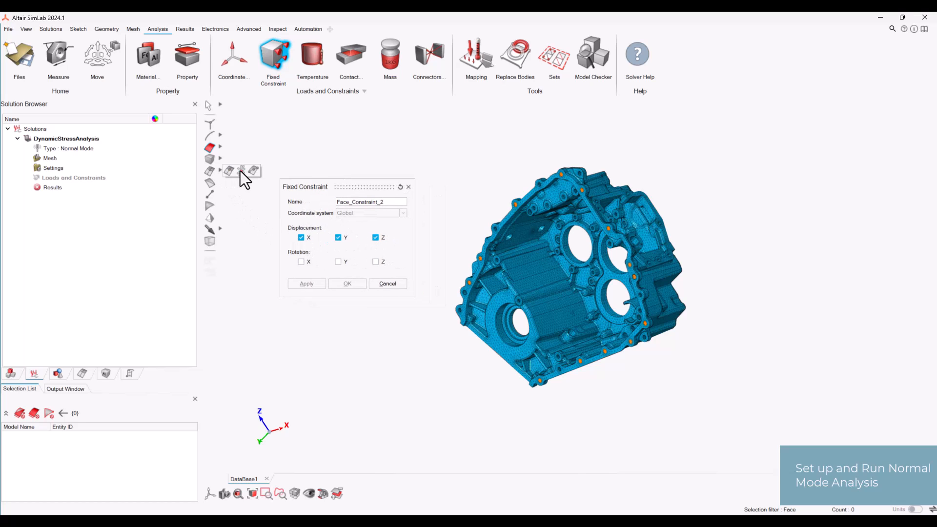
click(241, 171)
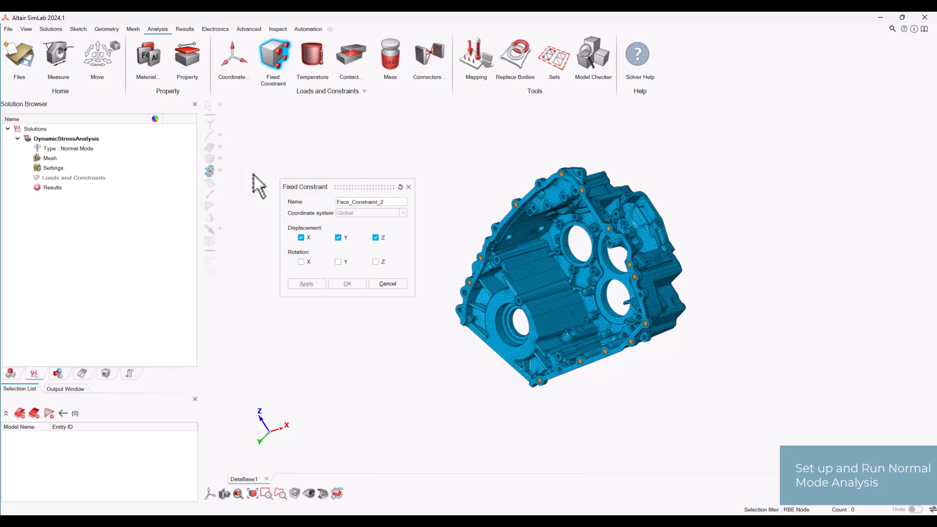
drag(426, 134, 706, 410)
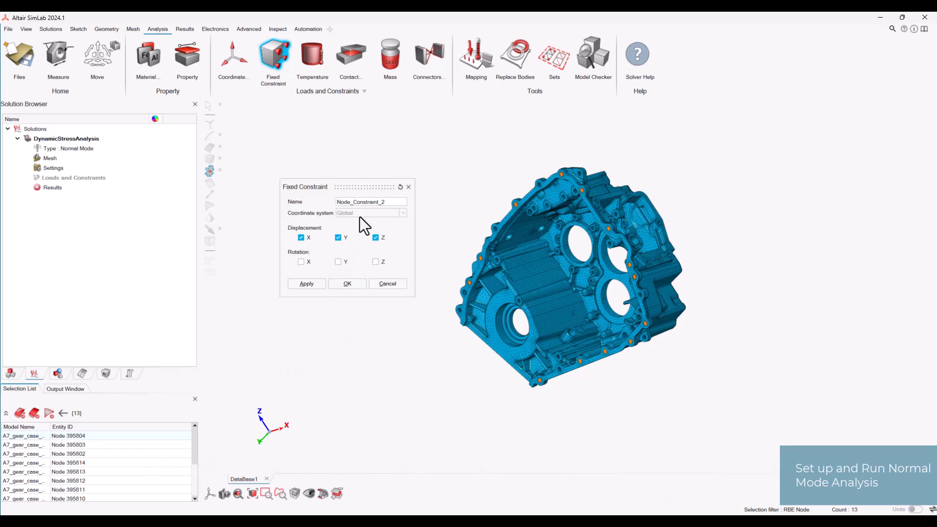
click(355, 285)
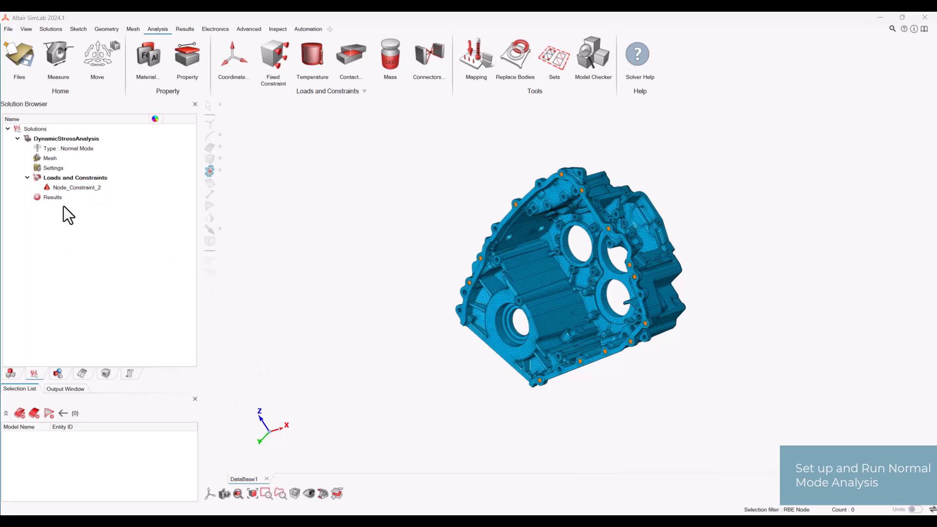
- Set the normal mode extraction's minimum frequency to 500 and maximum frequency to 5000 in the solver settings
click(54, 168)
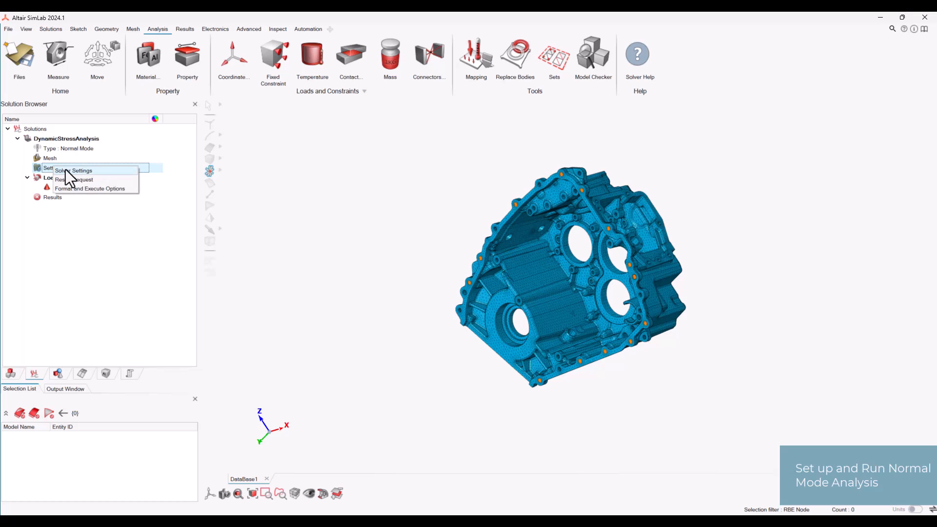
double_click(69, 170)
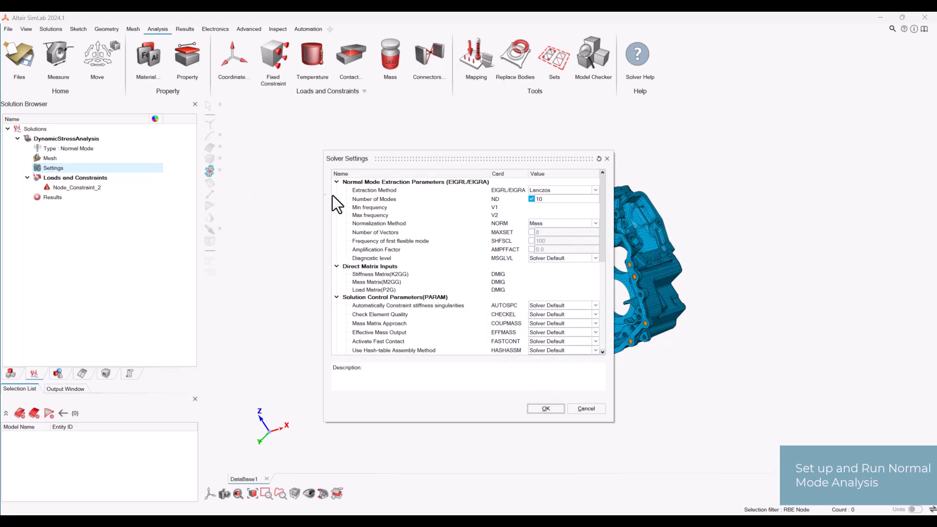
click(549, 207)
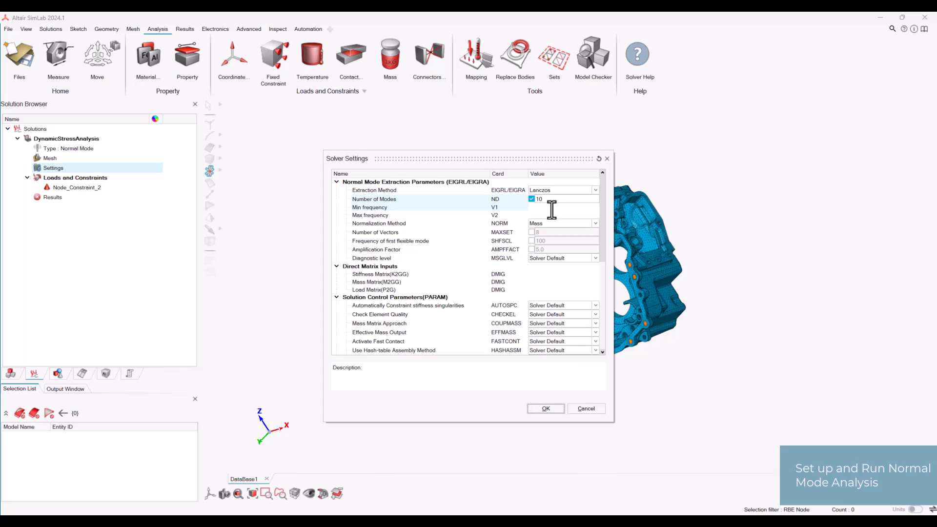
text(500)
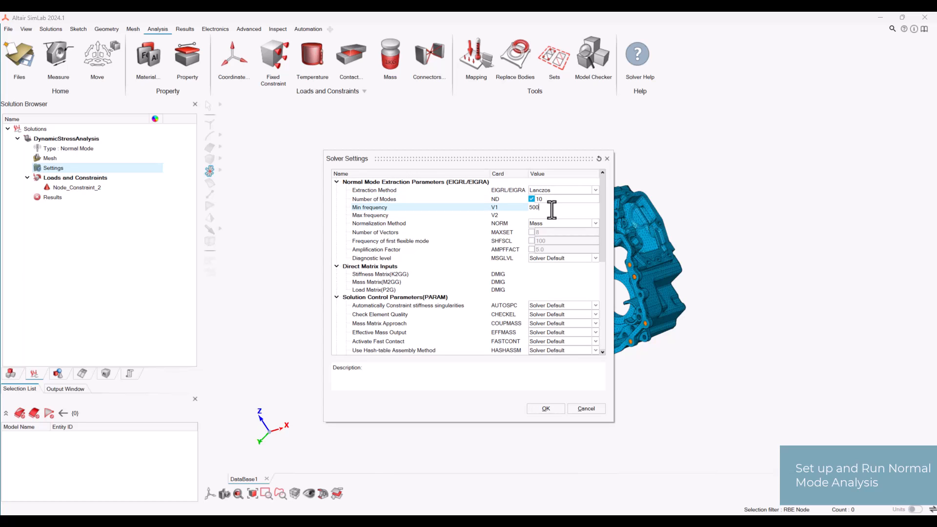
key(Return)
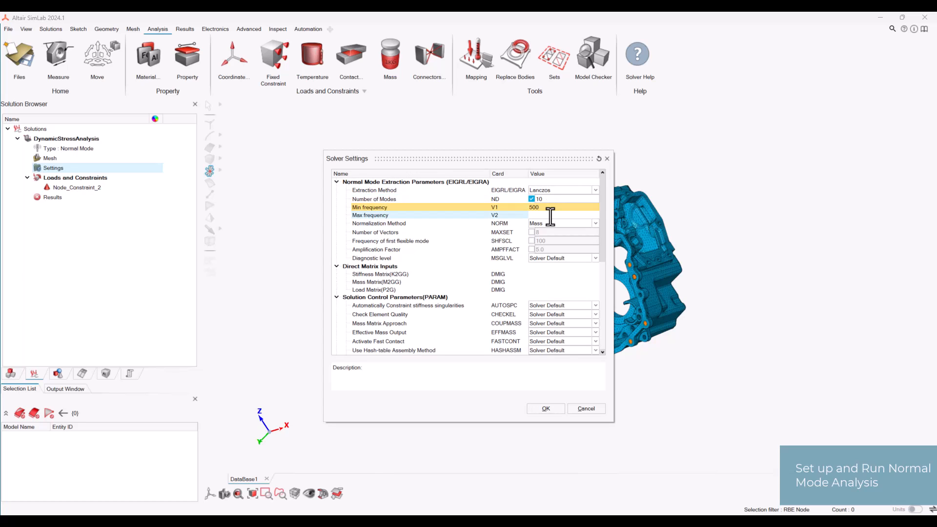
click(550, 215)
text(5000)
key(Return)
- Set Check Element Quality to No in the solution control parameters
drag(602, 227, 601, 248)
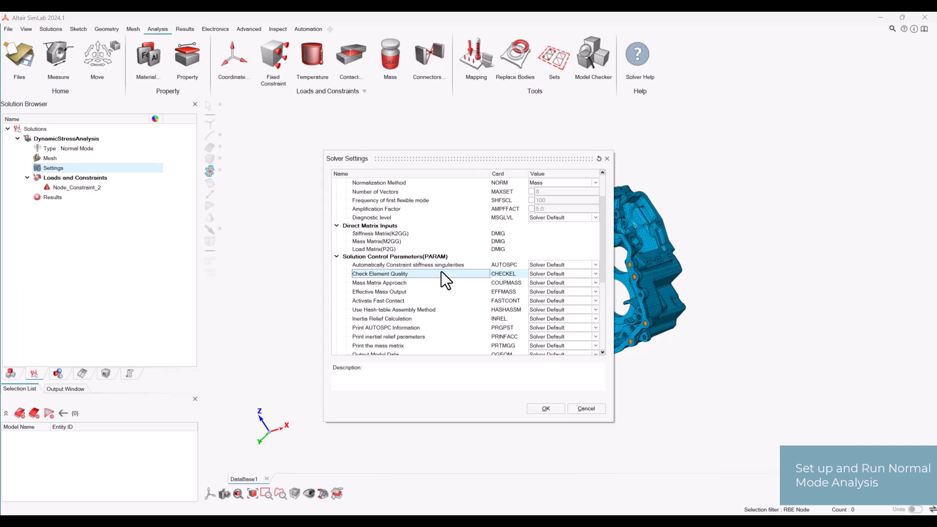
click(578, 274)
click(578, 294)
drag(604, 270, 603, 252)
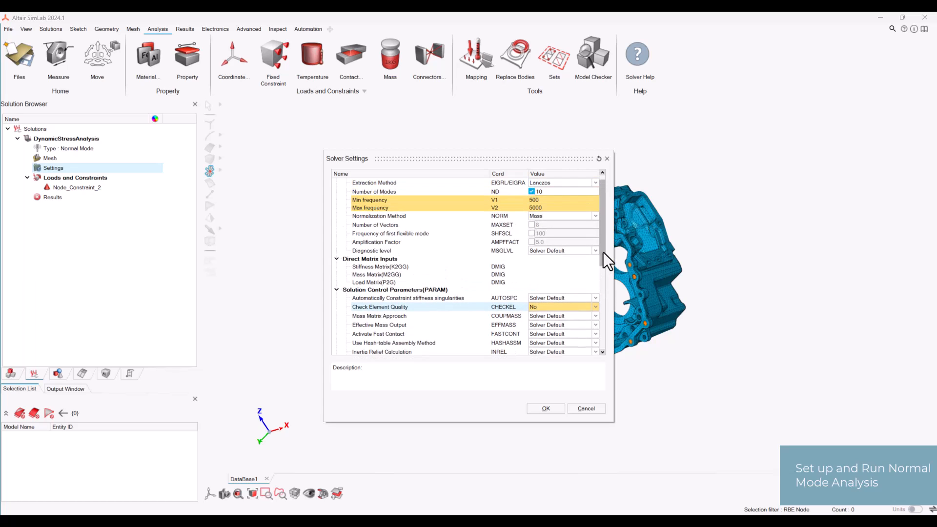
click(585, 290)
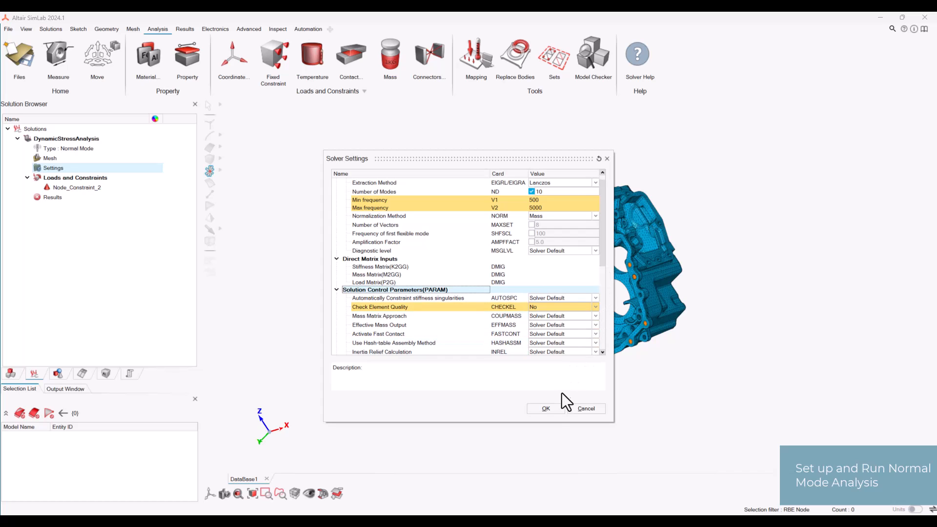
- Apply the solver settings and run the normal mode analysis, creating a default property for the bodies without one
click(546, 409)
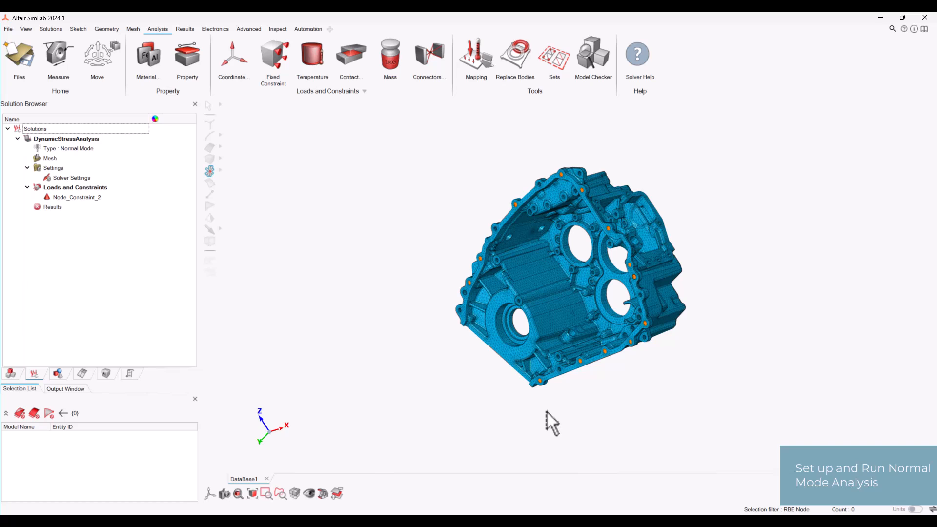
right_click(53, 207)
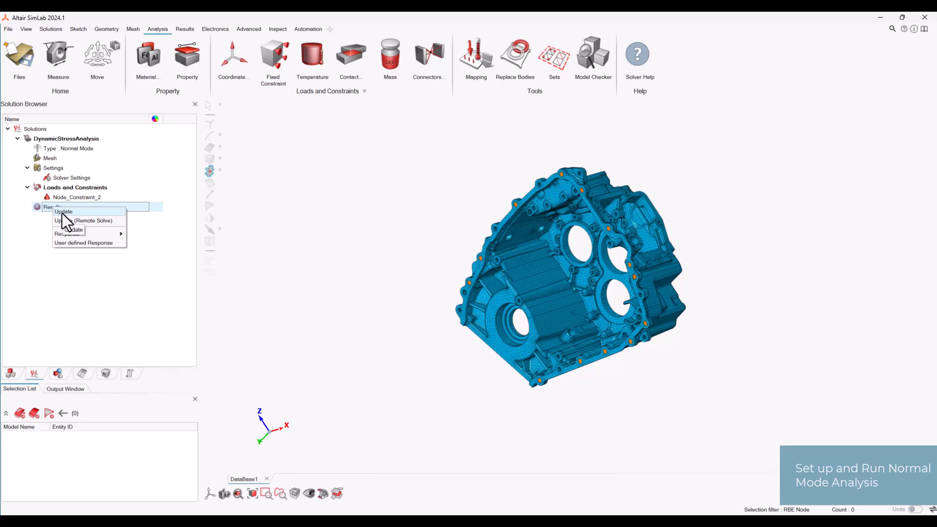
click(63, 213)
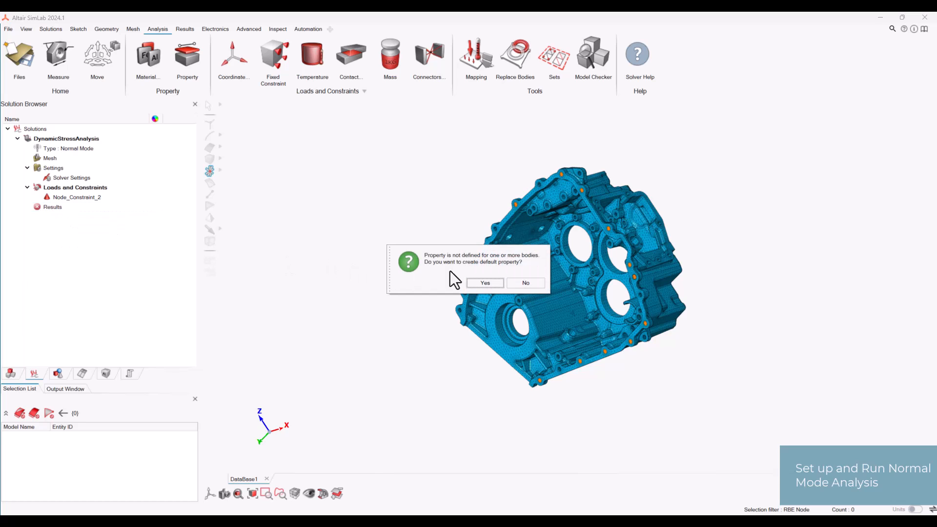
click(484, 283)
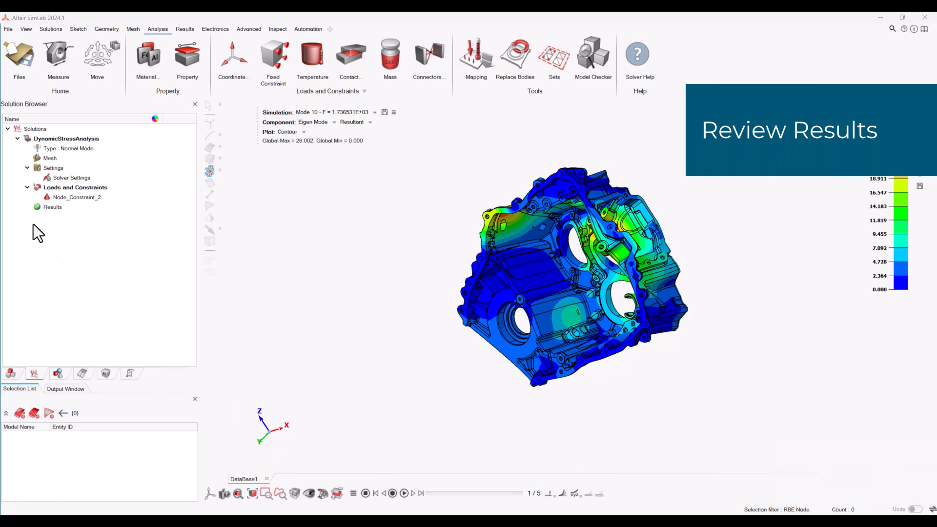
- Display the Mode 1 eigen mode contour with the gear case viewed from its opposite side
middle_drag(624, 419, 536, 278)
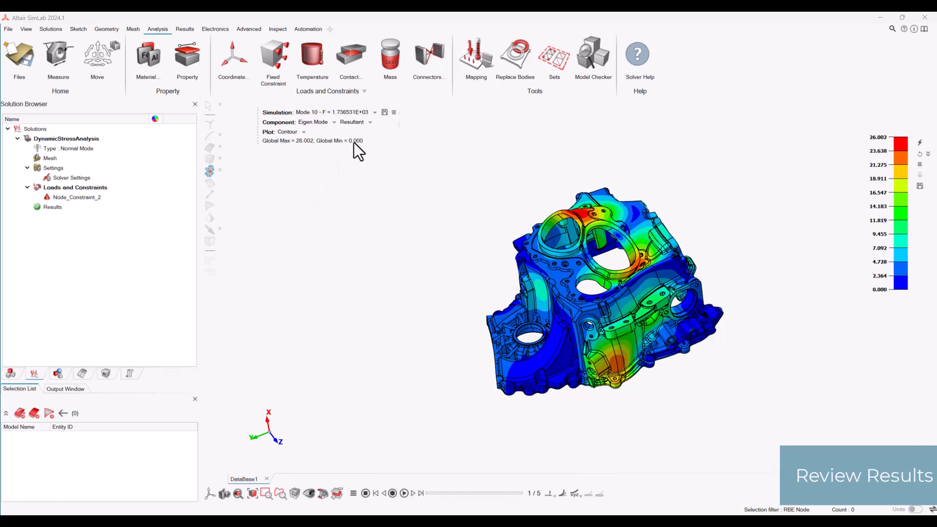
click(374, 113)
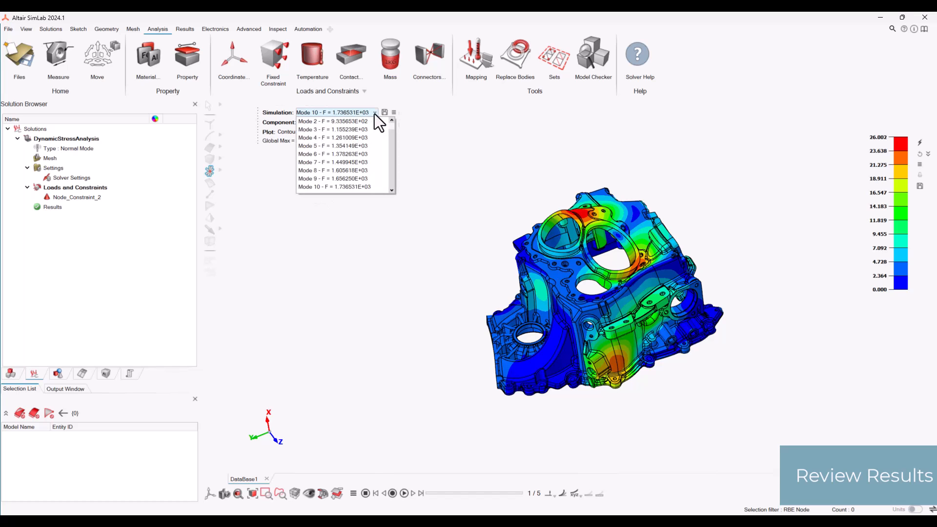
scroll(365, 168, up, 1)
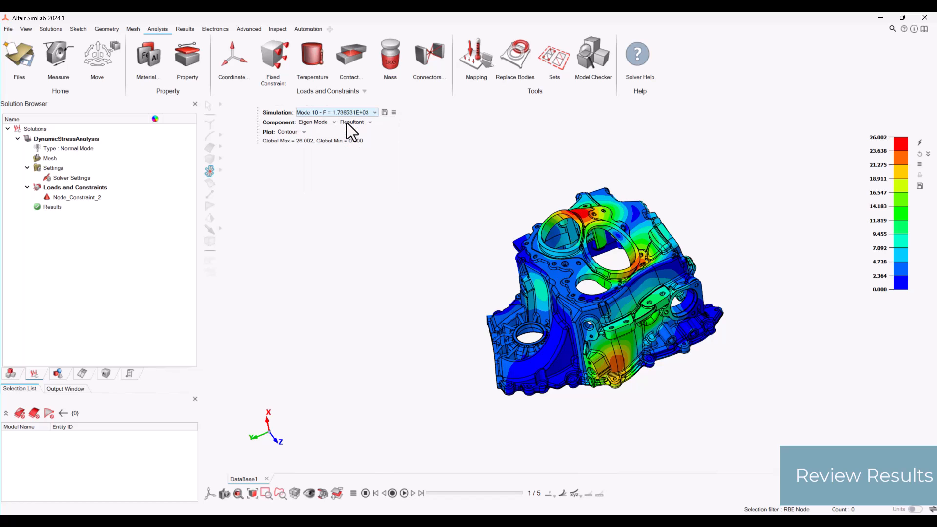
click(347, 123)
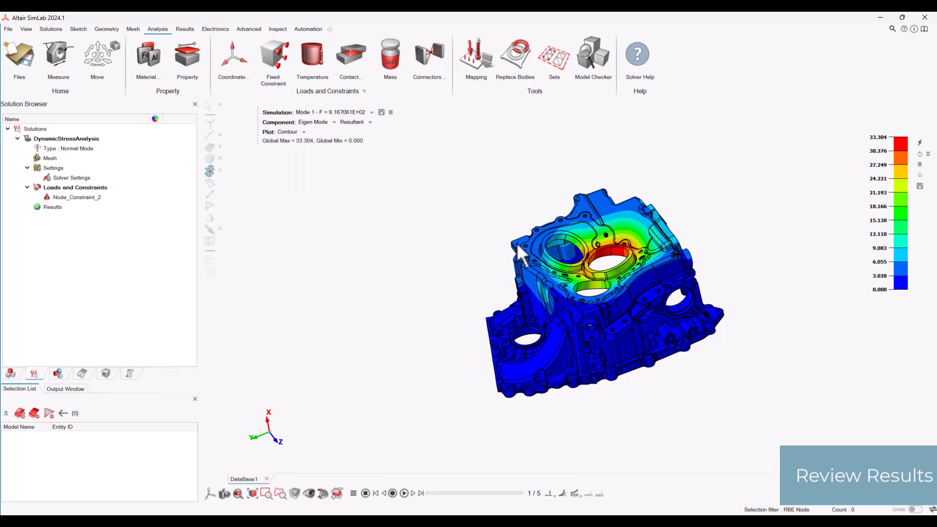
- Switch the eigen mode contour to Mode 3
click(358, 116)
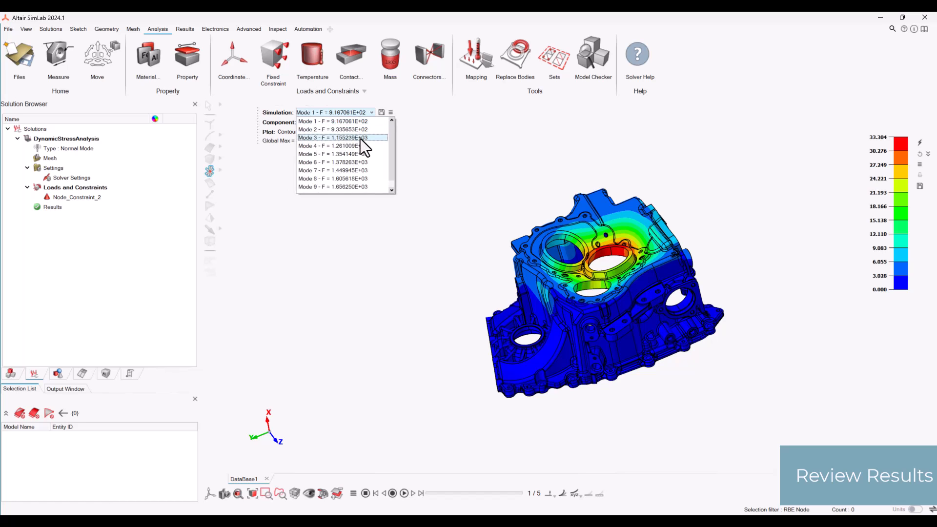
click(360, 137)
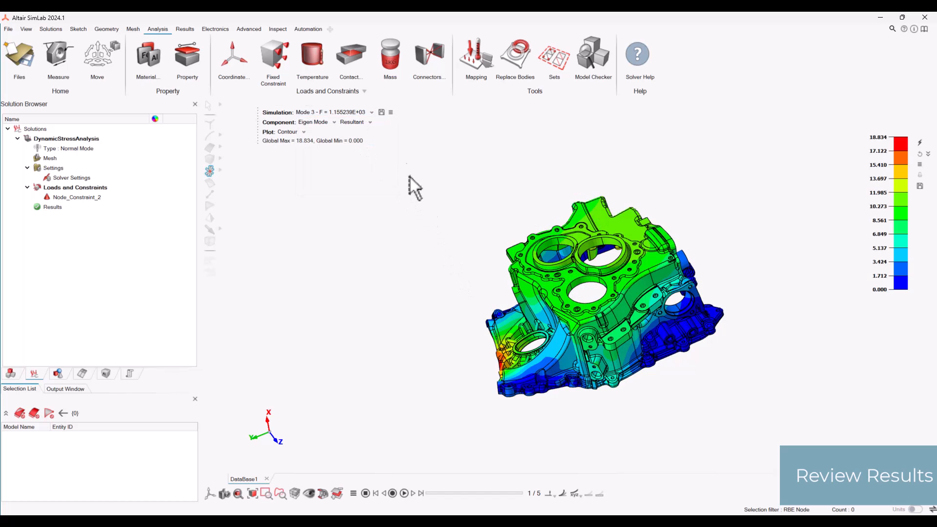
click(367, 113)
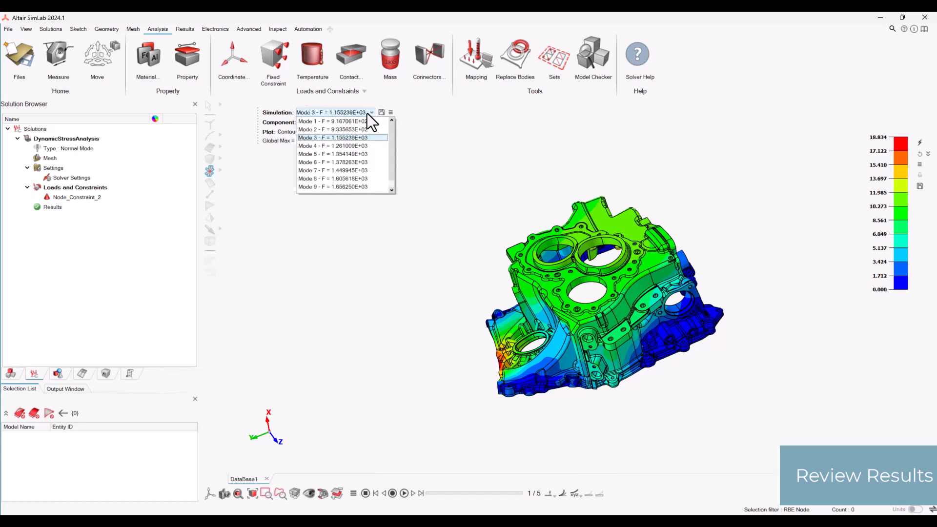
click(367, 113)
- View the X component of the Mode 3 contour, and set the component back to Resultant
click(368, 123)
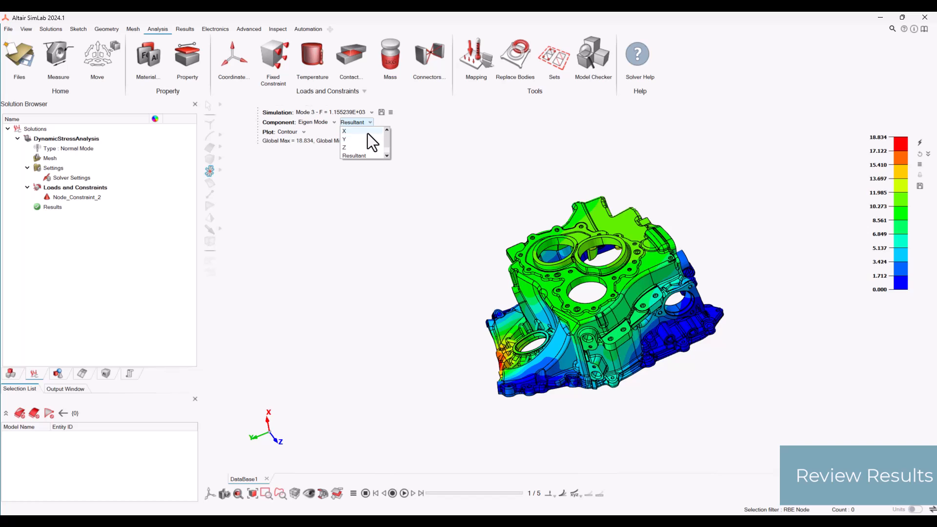
click(368, 132)
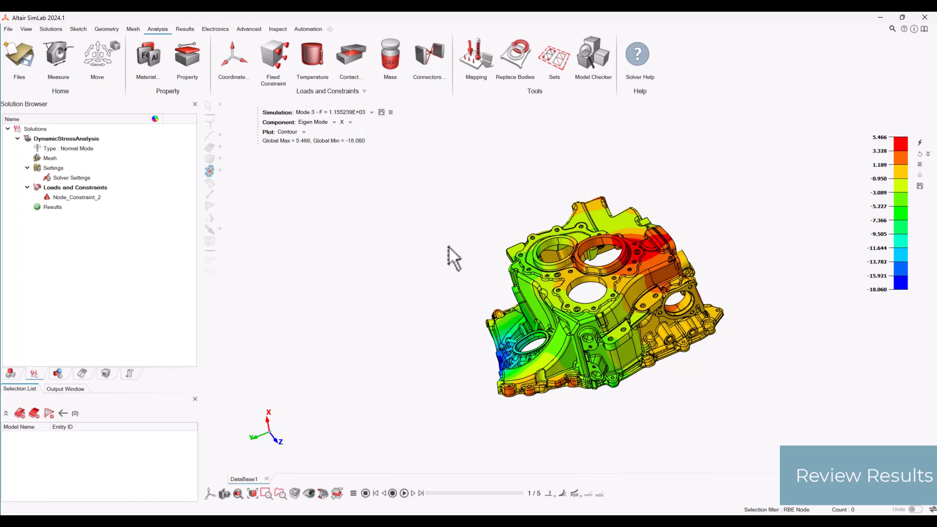
click(366, 115)
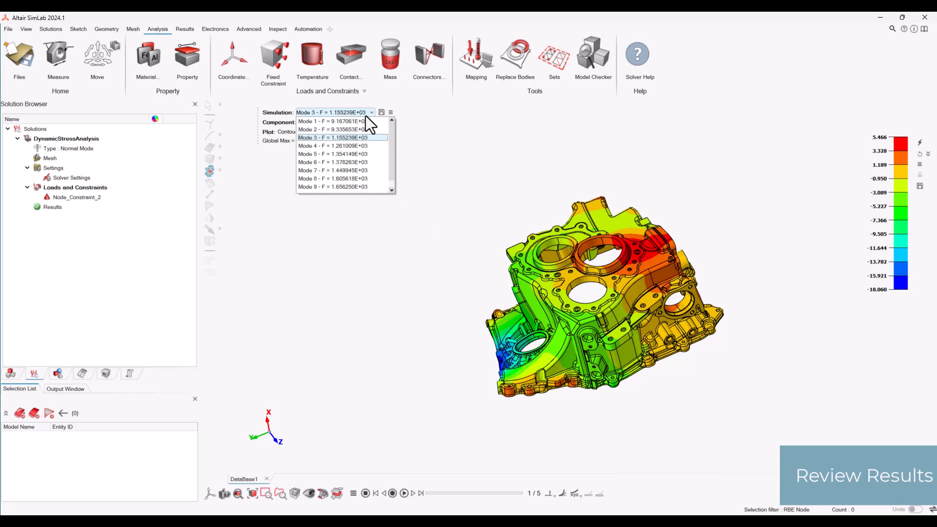
click(365, 115)
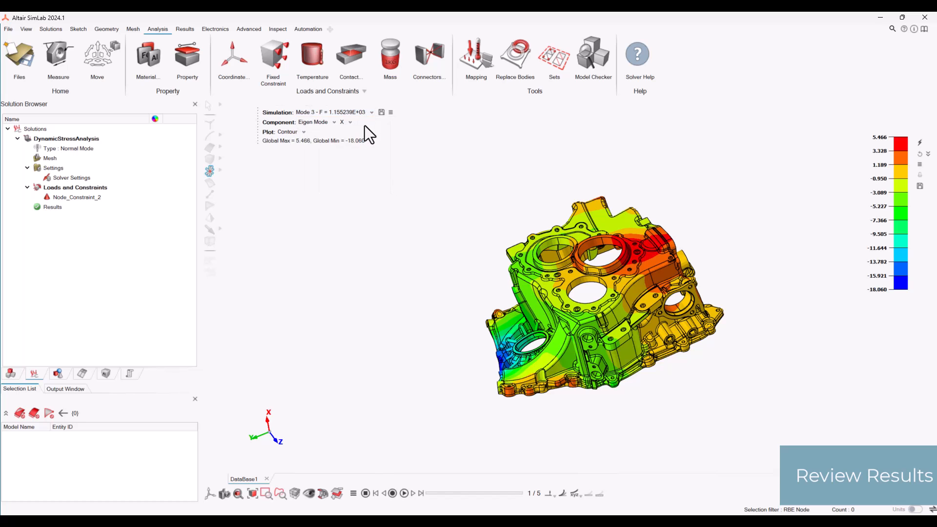
click(346, 123)
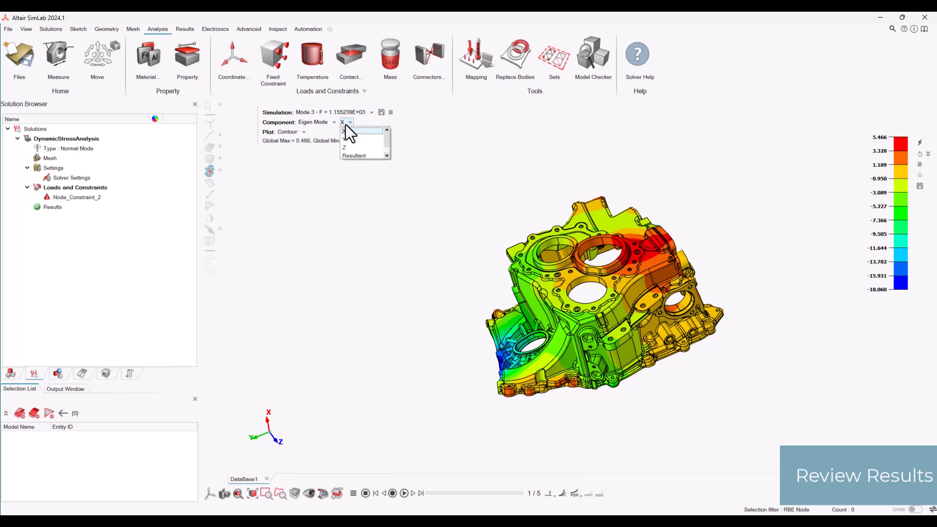
click(361, 156)
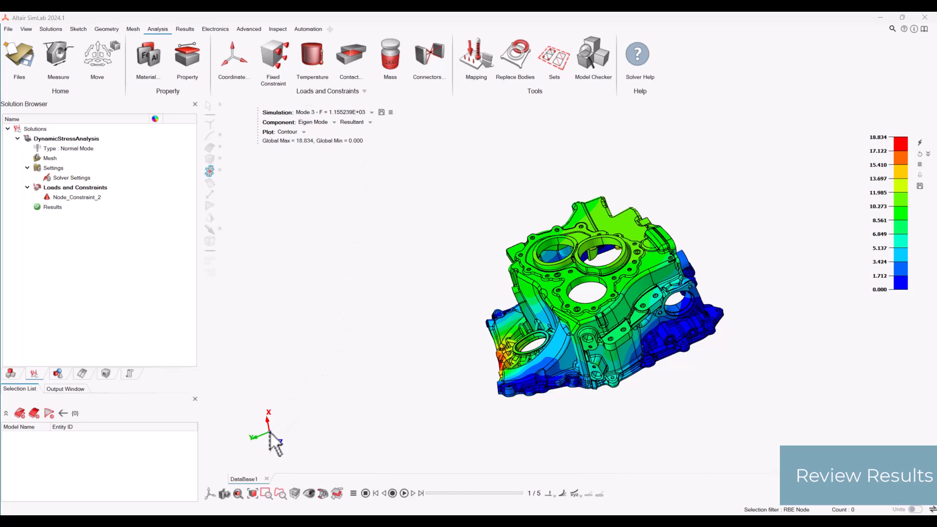
- Animate the Mode 3 shape with the sinusoidal animation type, then stop it and return to the starting frame 0
click(552, 494)
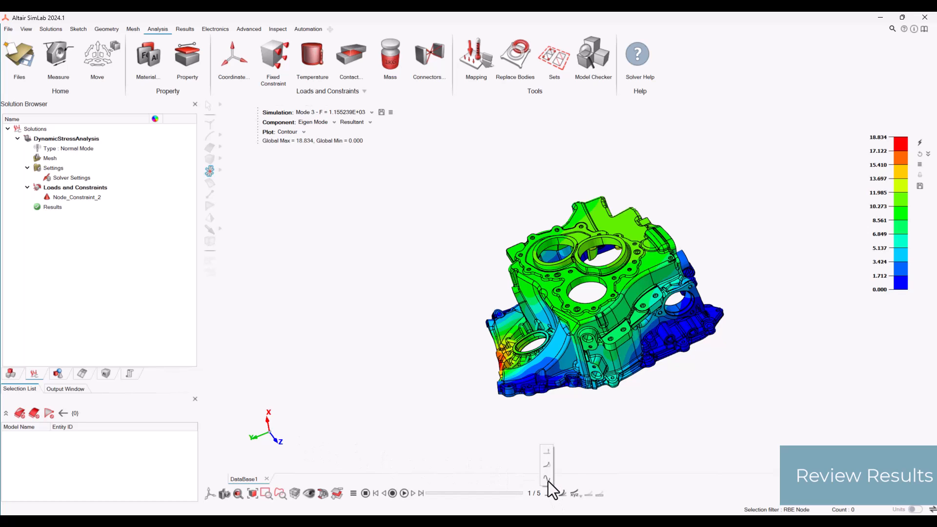
click(547, 480)
click(403, 493)
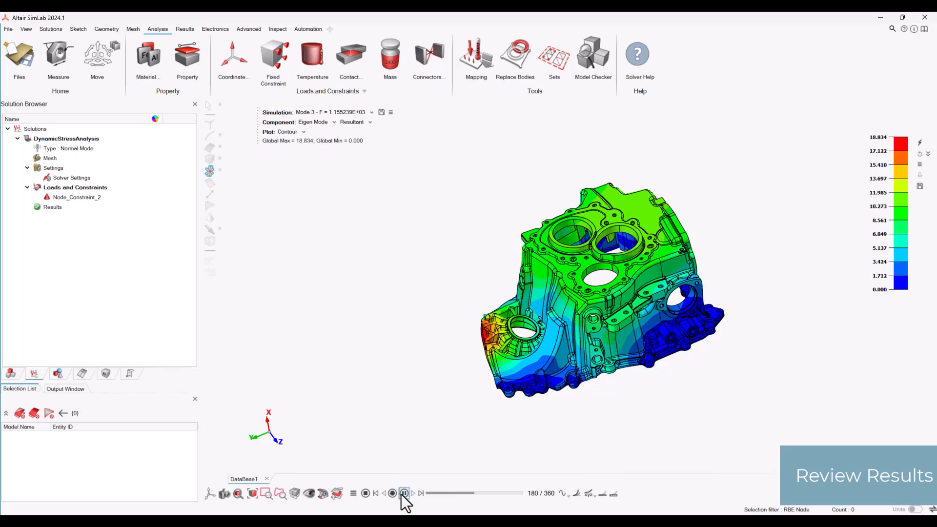
click(402, 493)
drag(497, 493, 428, 493)
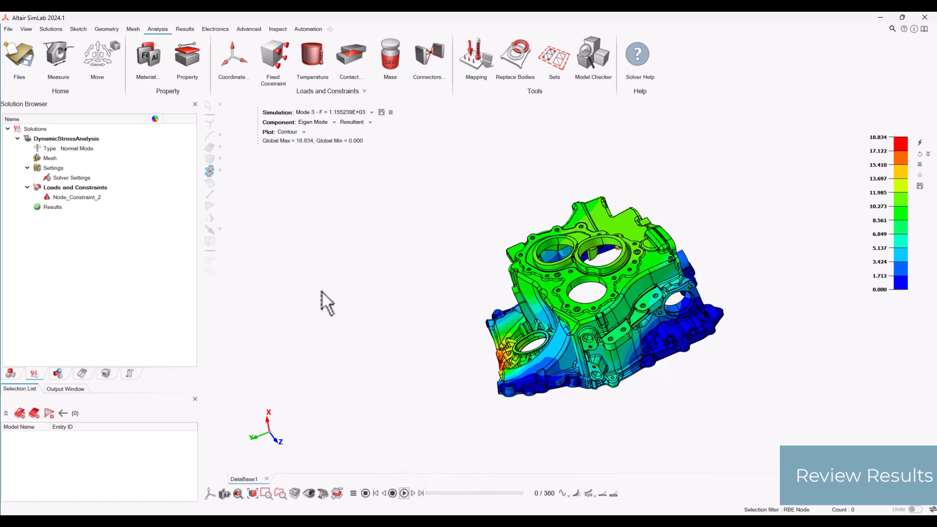
- Look through the options for saving the model and exporting its results
click(28, 66)
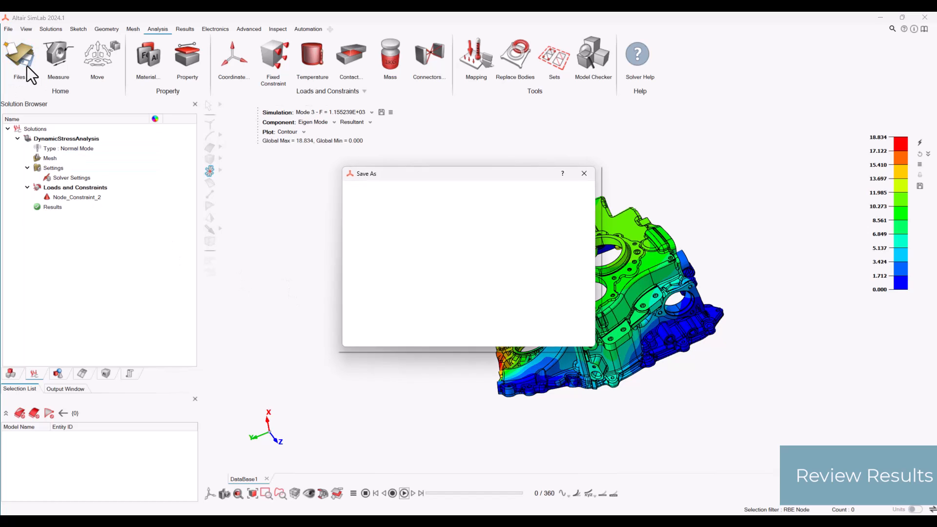
click(592, 169)
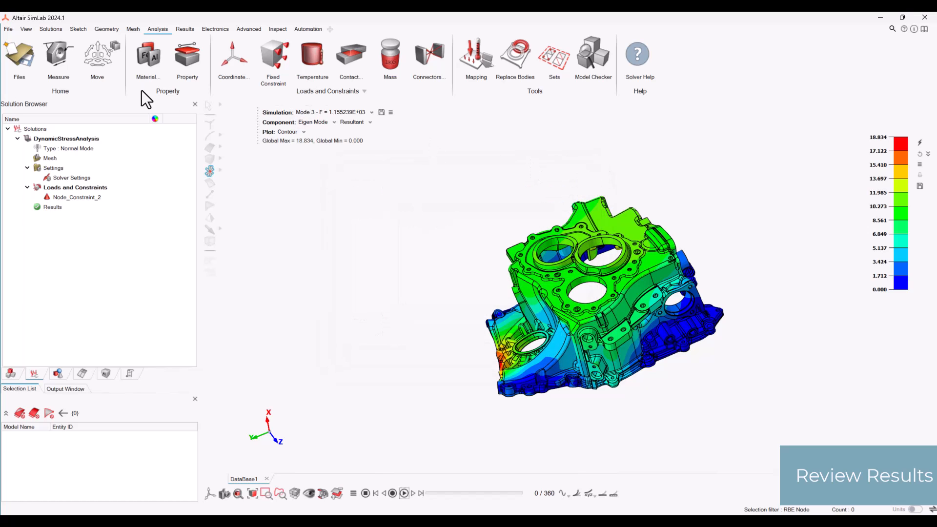
click(9, 32)
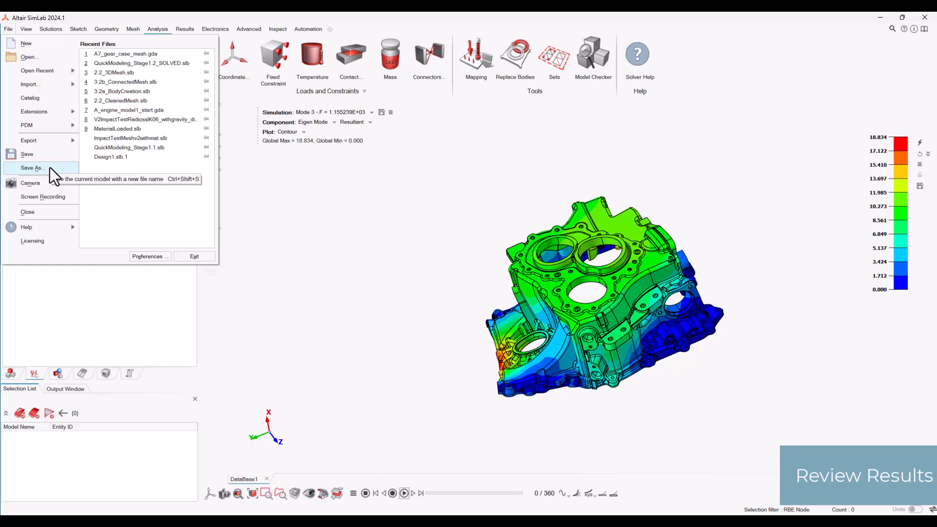
mouse_move(59, 145)
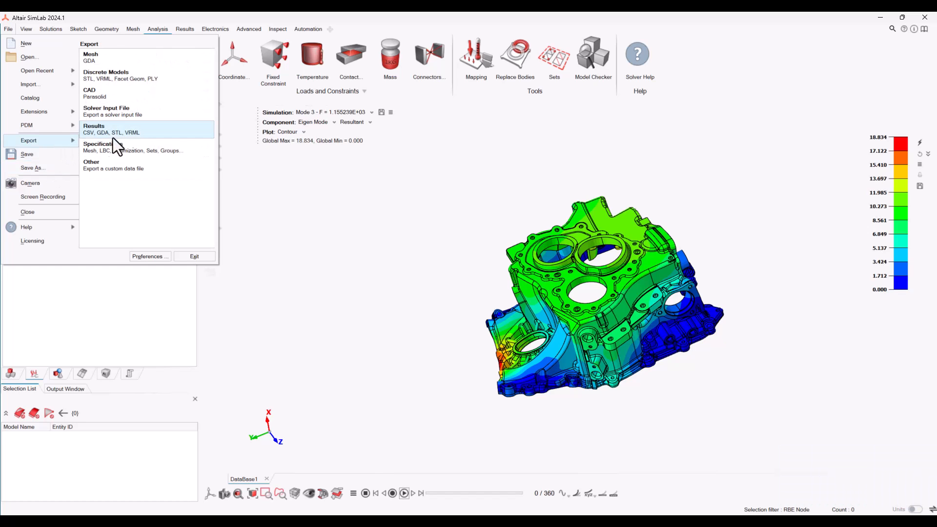